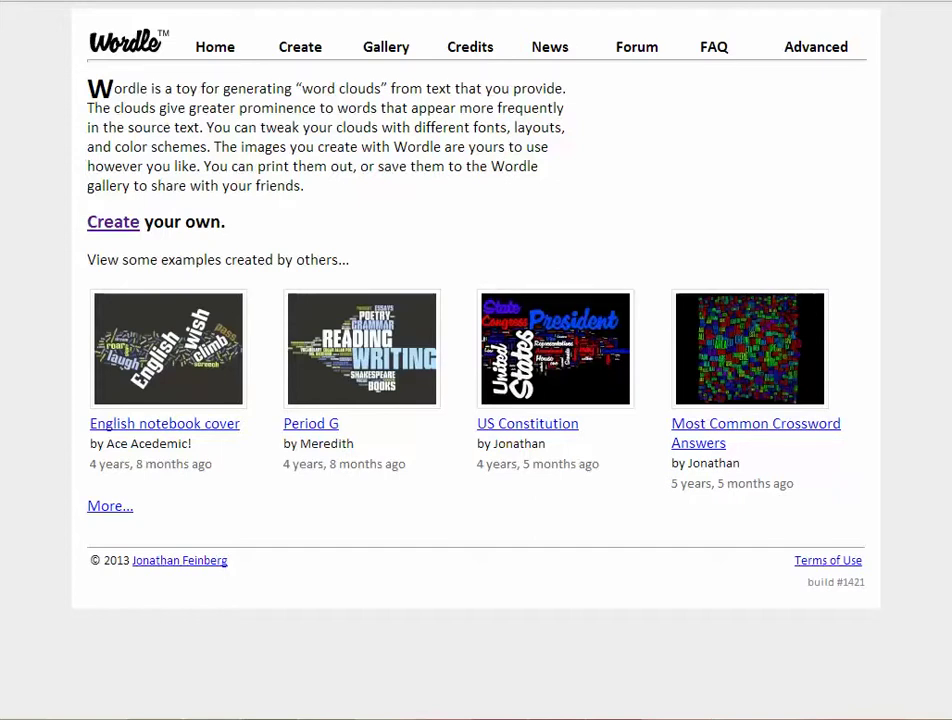
Open Wordle's 'Create your own' page for building a word cloud from pasted text
left_click(111, 226)
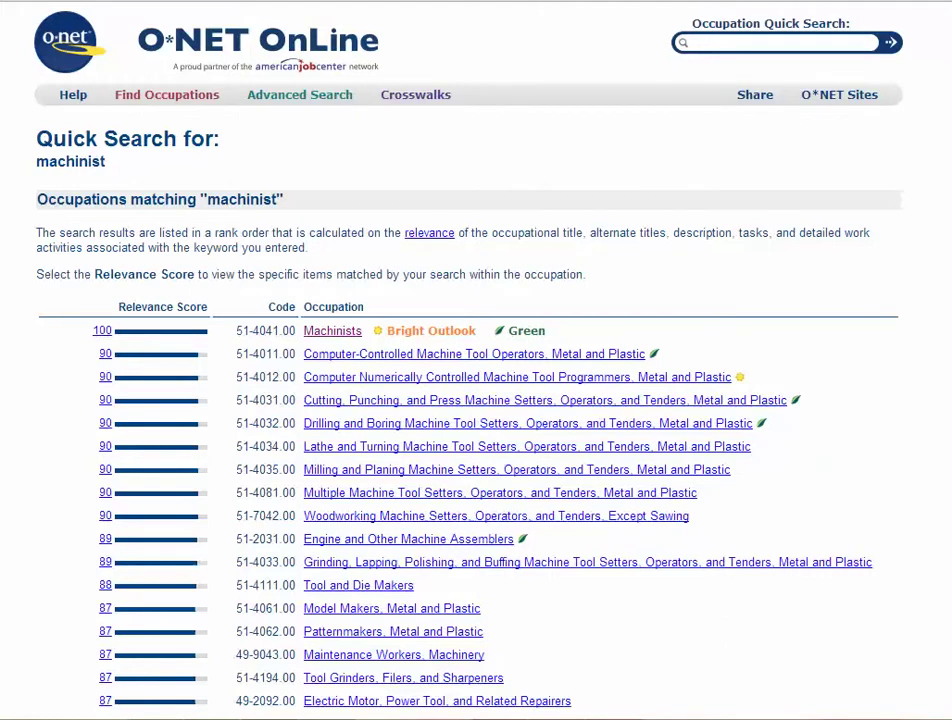
Search O*NET for 'machinist', open the Machinists summary report and select its Tasks list
left_click(703, 45)
type("machinist")
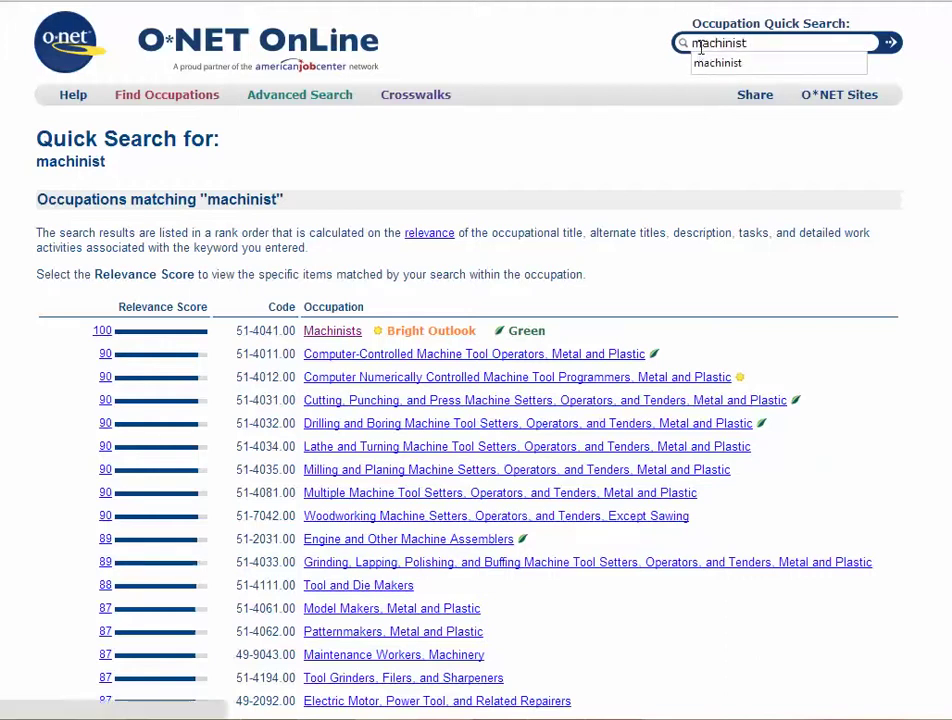
key("Return")
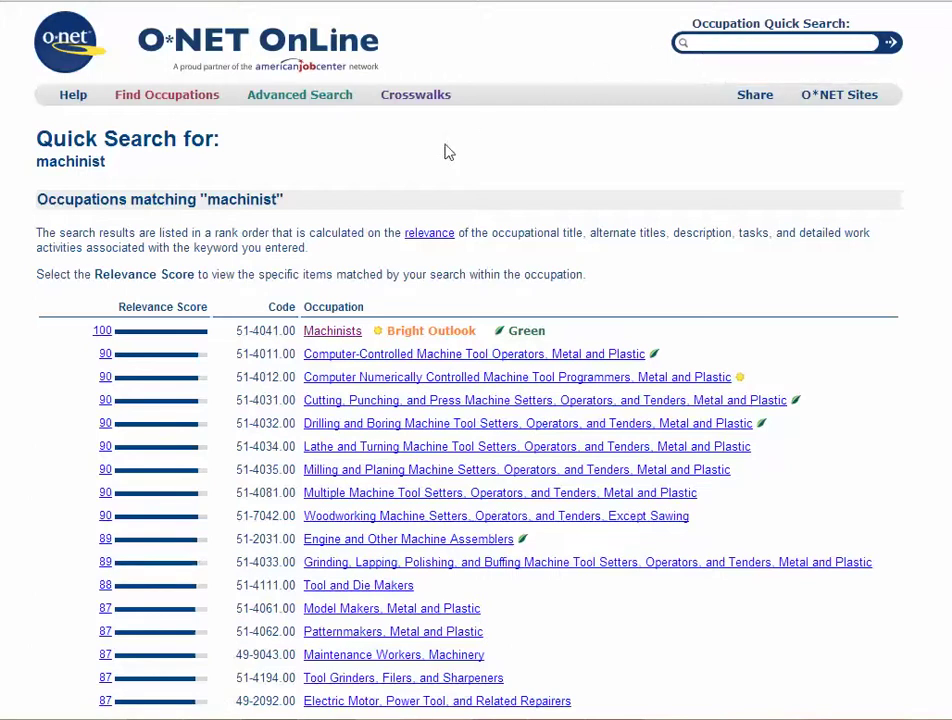
left_click(332, 334)
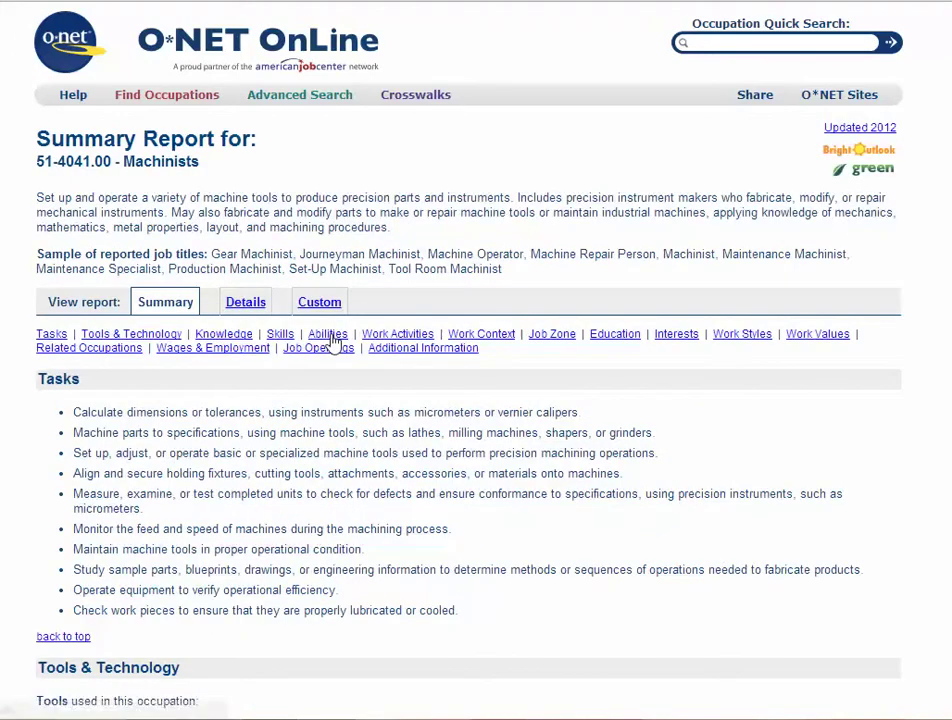
scroll(332, 340, "down", 5)
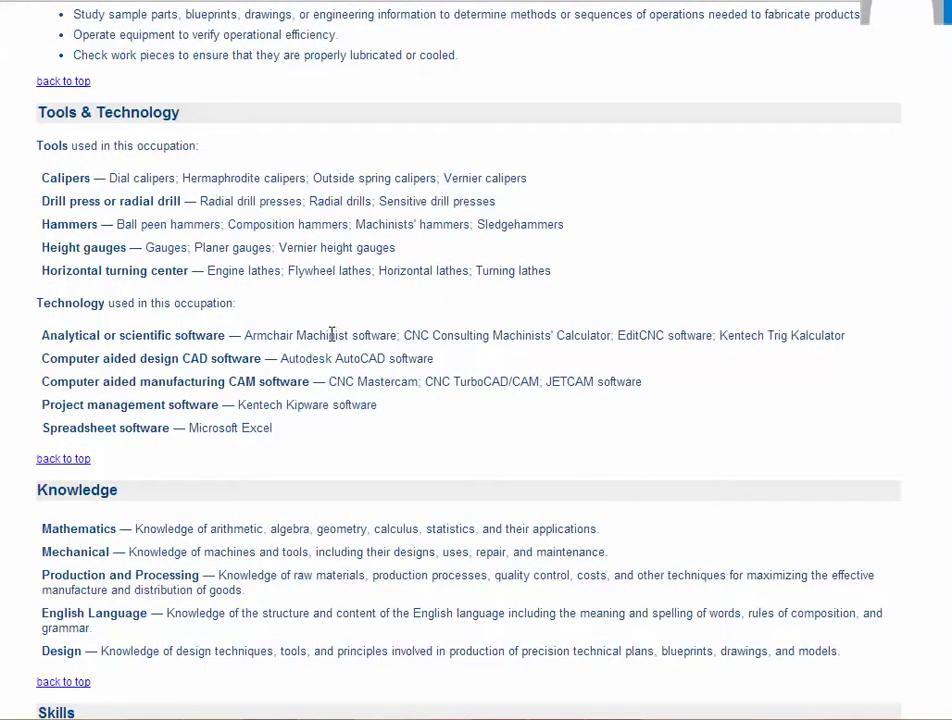
scroll(363, 468, "up", 4)
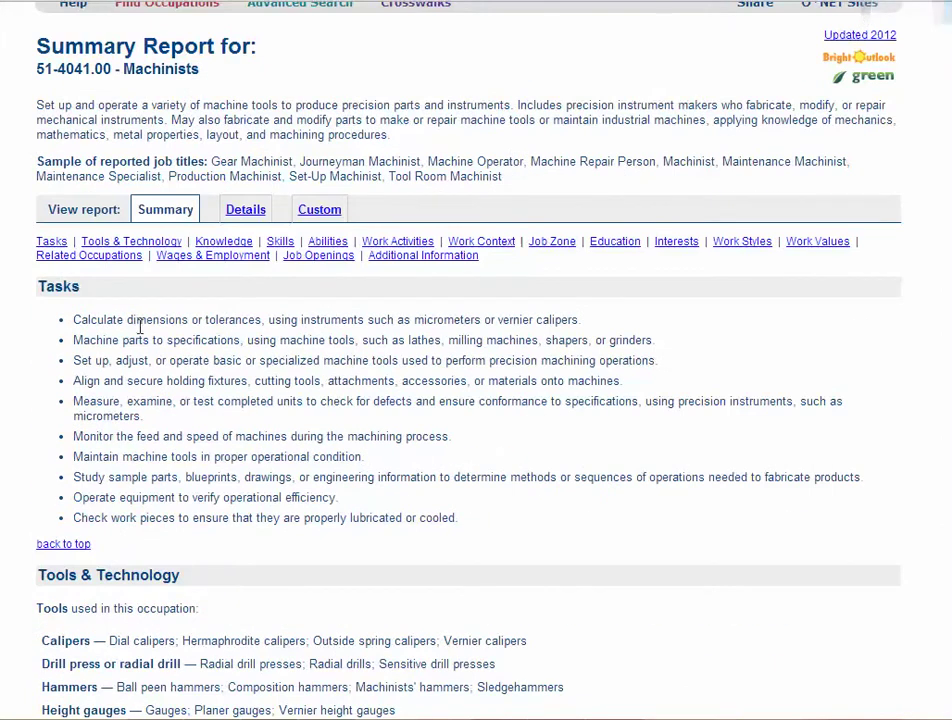
mouse_move(73, 320)
left_mouse_down()
mouse_move(259, 400)
mouse_move(465, 521)
left_mouse_up()
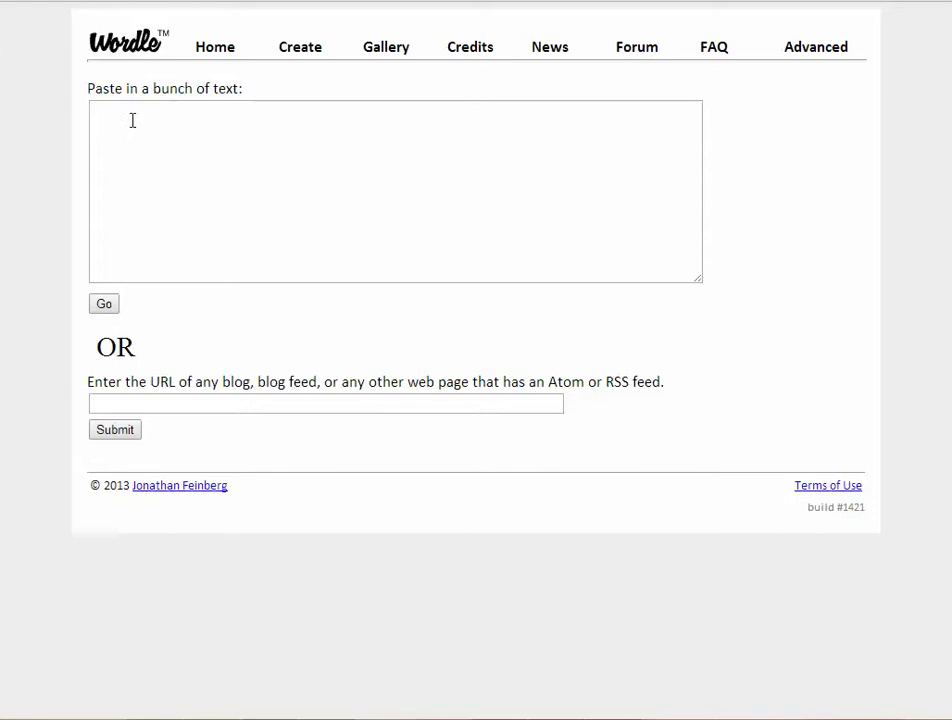
Paste the O*NET Machinists task list into Wordle's text box
left_click(135, 109)
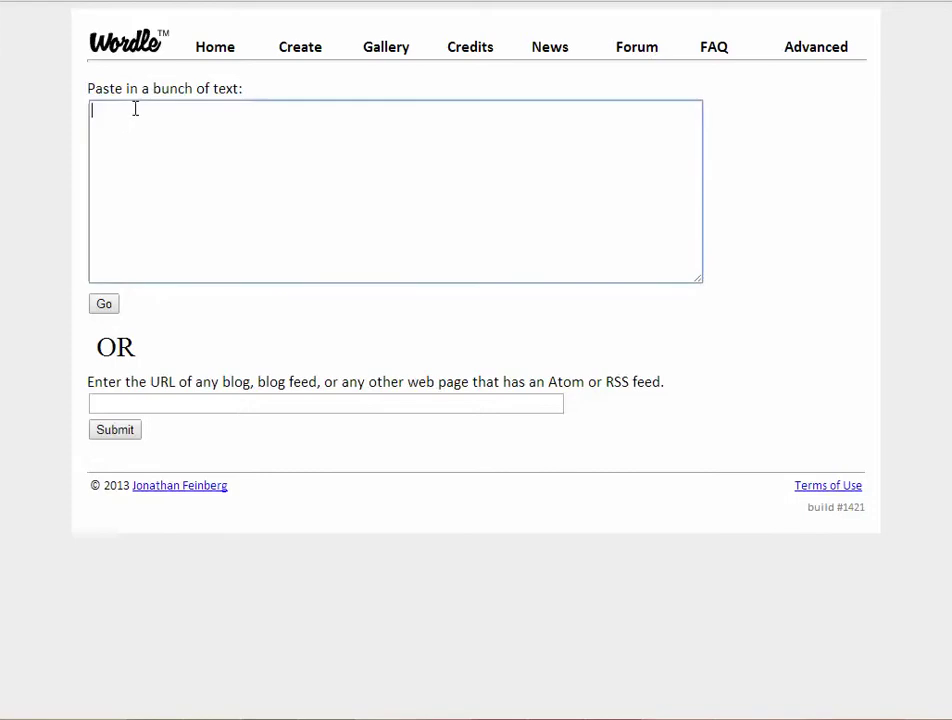
key("ctrl+v")
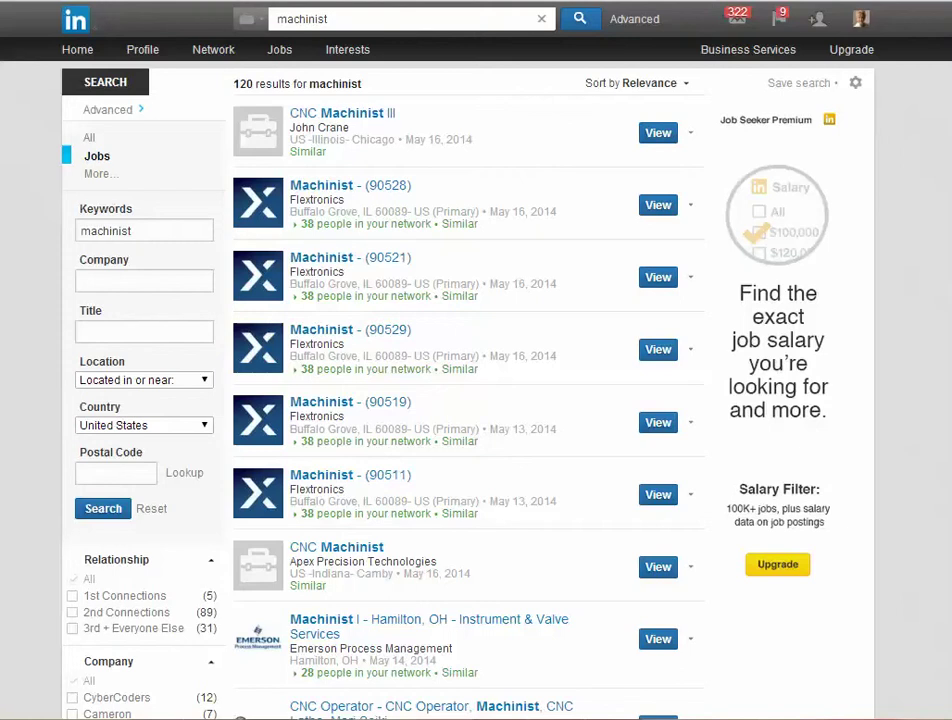
Open LinkedIn's Machinist - (90528) posting and select its duties and requirements text
left_click(325, 186)
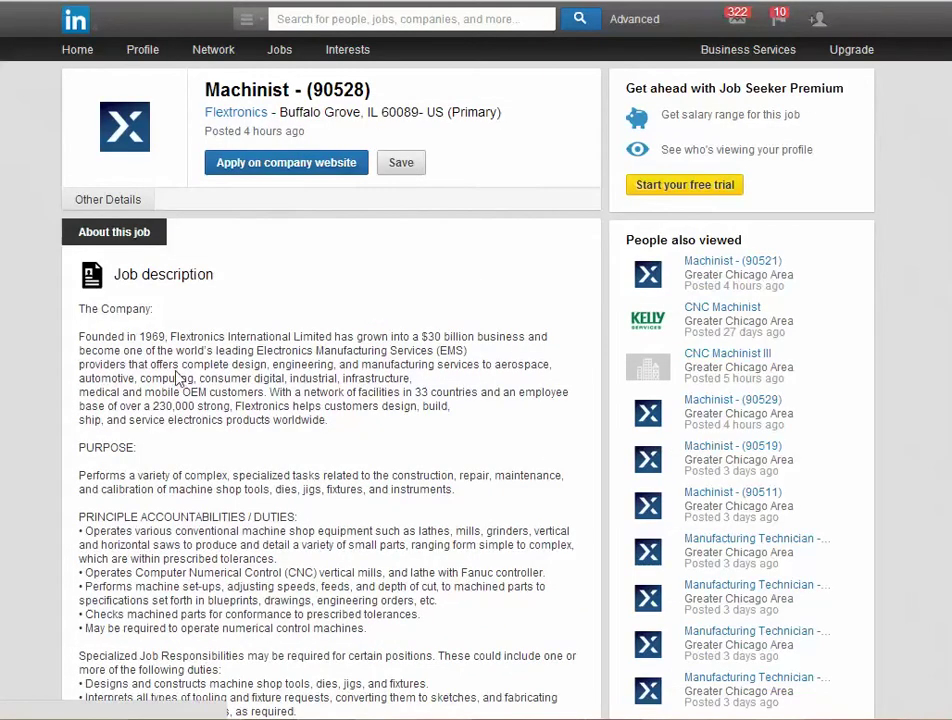
scroll(144, 440, "down", 2)
scroll(147, 432, "down", 2)
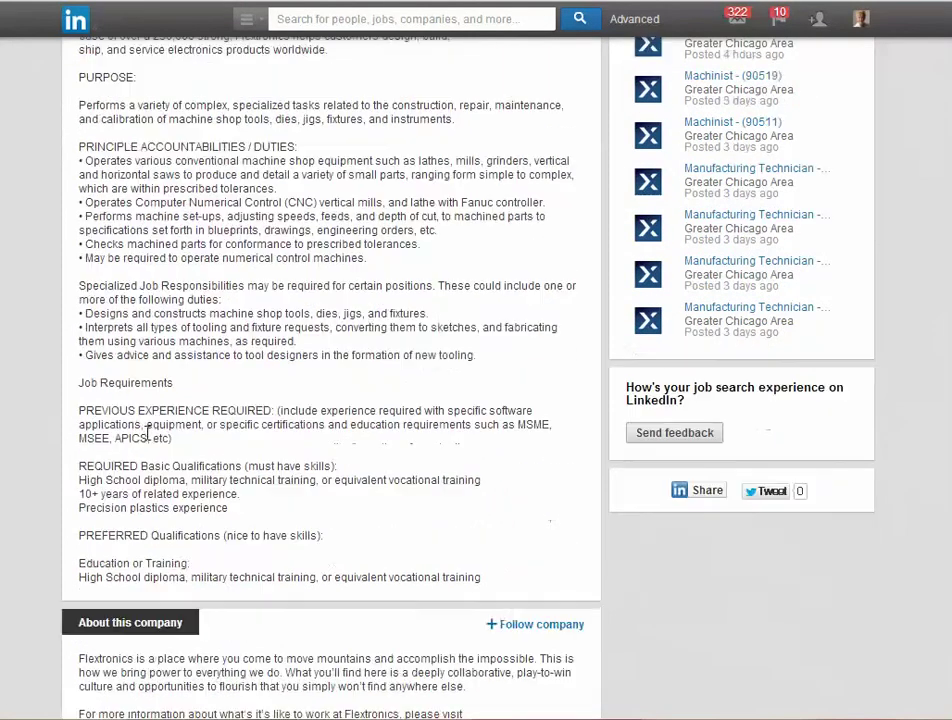
scroll(147, 436, "down", 1)
scroll(147, 440, "up", 1)
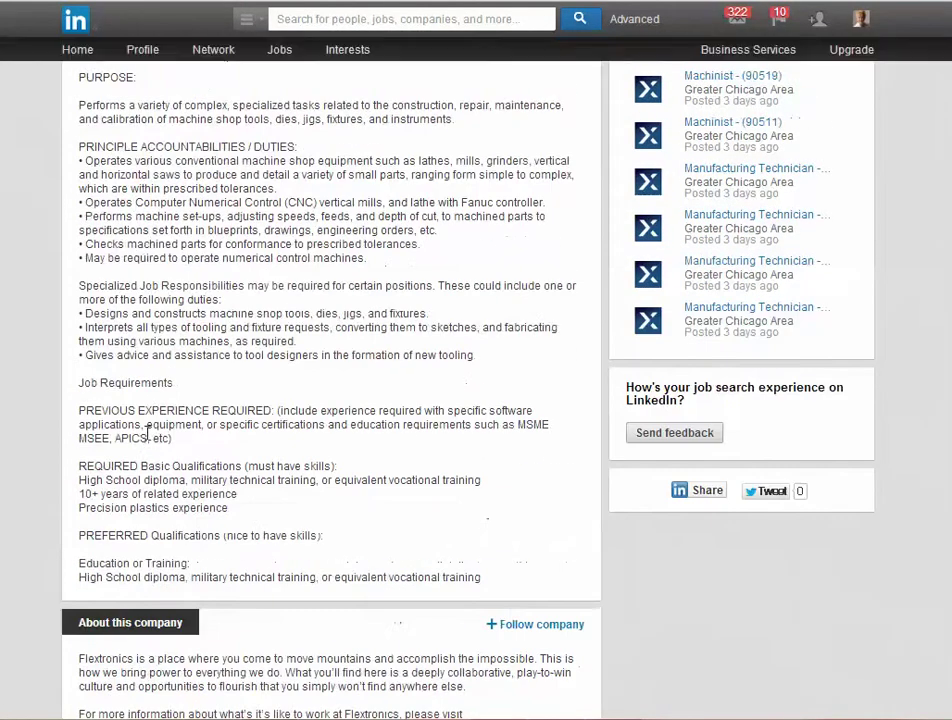
mouse_move(84, 161)
left_mouse_down()
mouse_move(150, 327)
mouse_move(260, 480)
mouse_move(284, 446)
left_mouse_up()
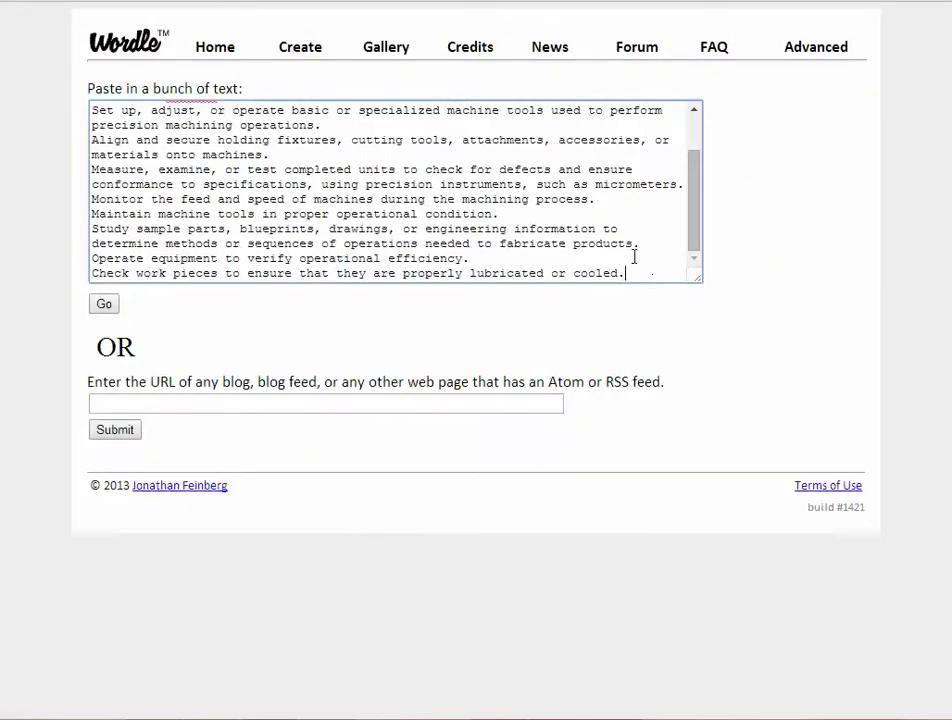
Paste the LinkedIn duties and requirements on a new line below the O*NET tasks
key("Return")
key("ctrl+v")
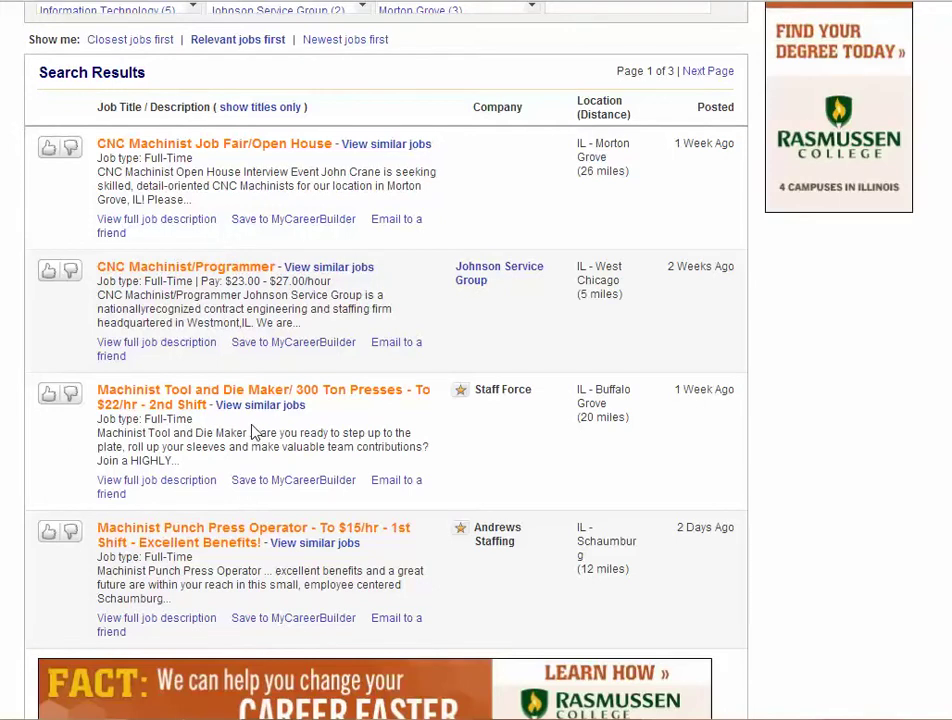
Open CareerBuilder's Machinist Tool and Die Maker posting and select its description and requirements
left_click(175, 399)
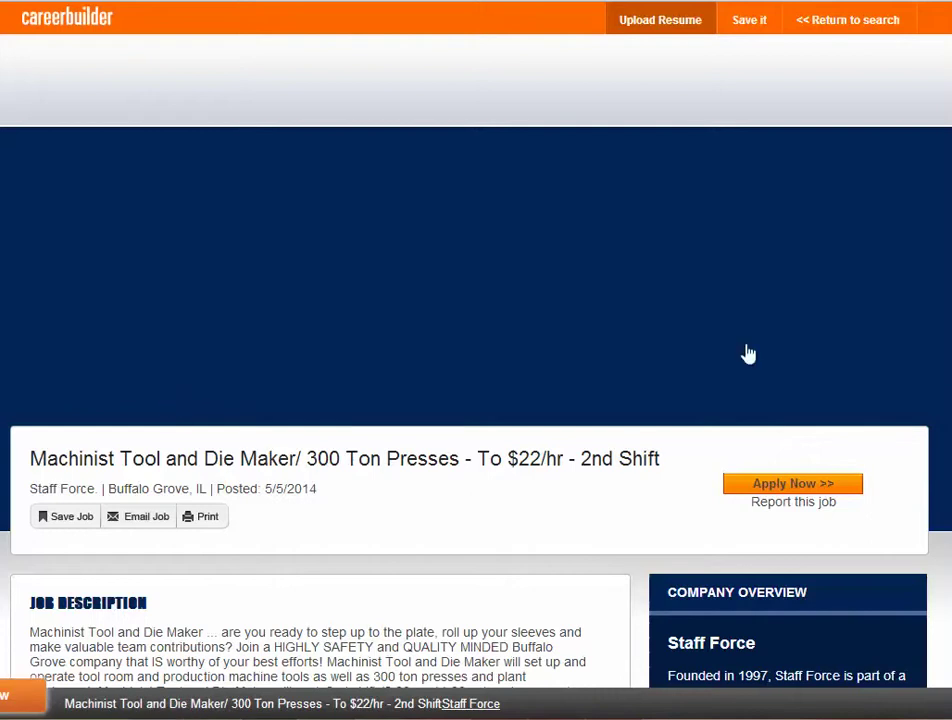
scroll(411, 482, "down", 5)
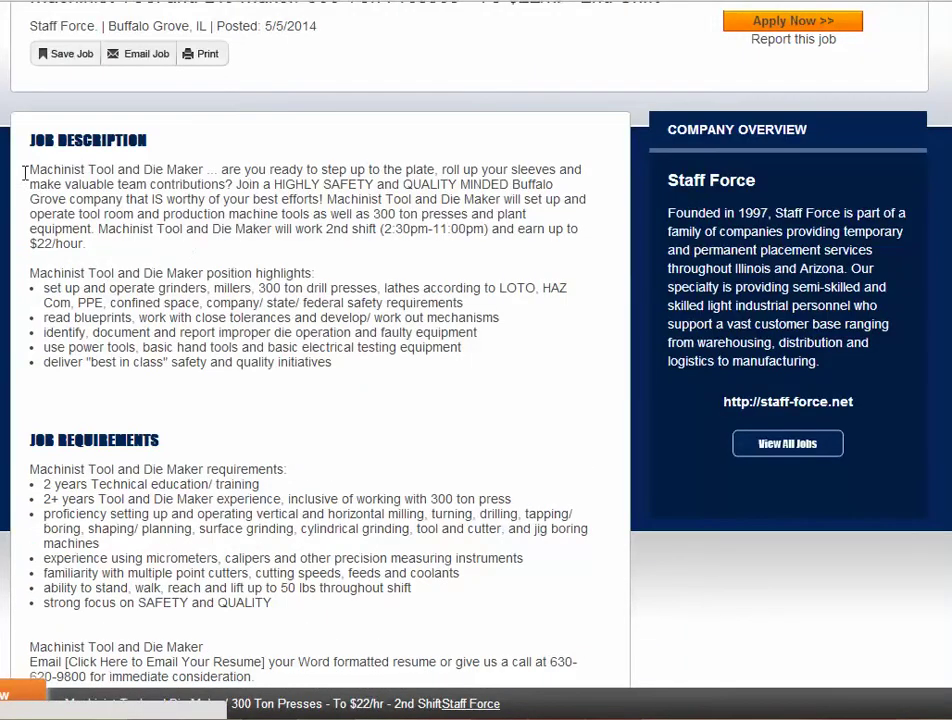
left_click_drag(31, 165, 314, 684)
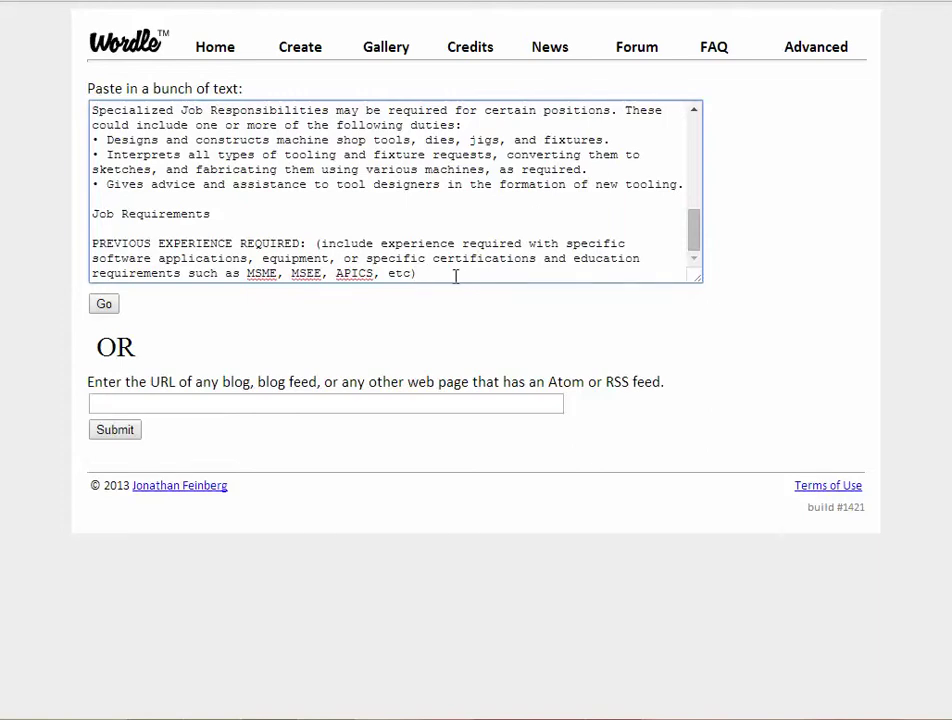
Paste the Tool and Die Maker posting text on a new line at the end
key("Return")
key("ctrl+v")
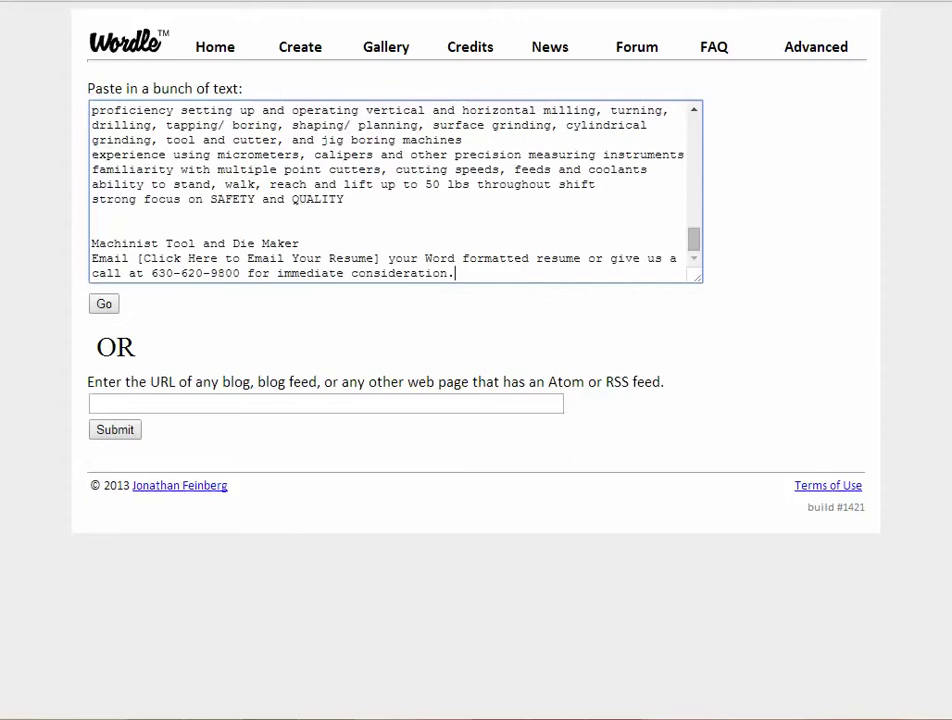
key("ctrl+Tab")
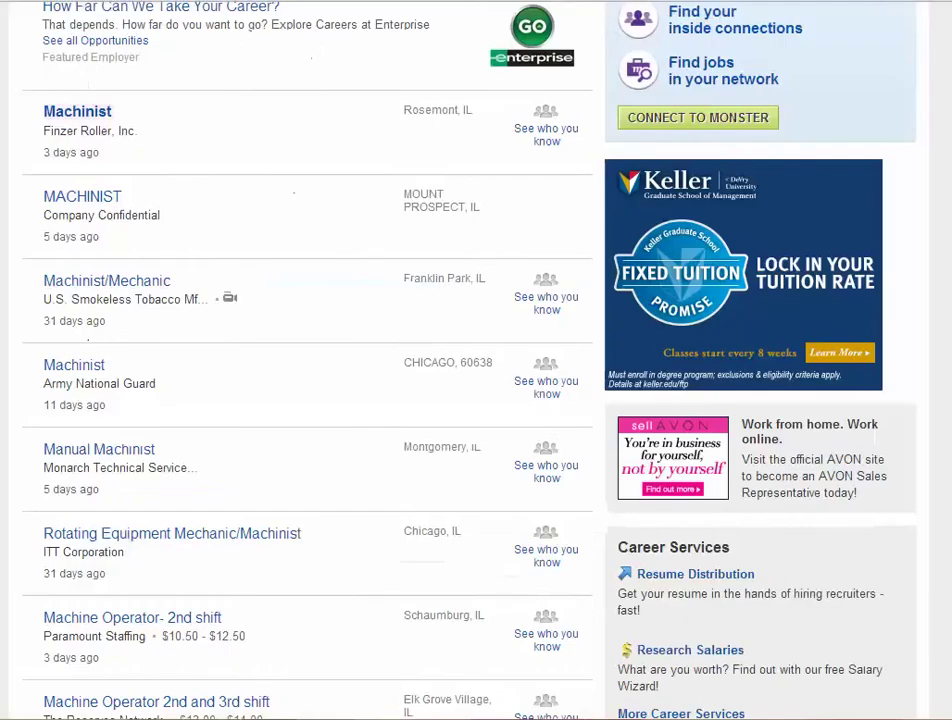
Open Monster's Manual Machinist posting and select its four job requirement bullets
left_click(124, 455)
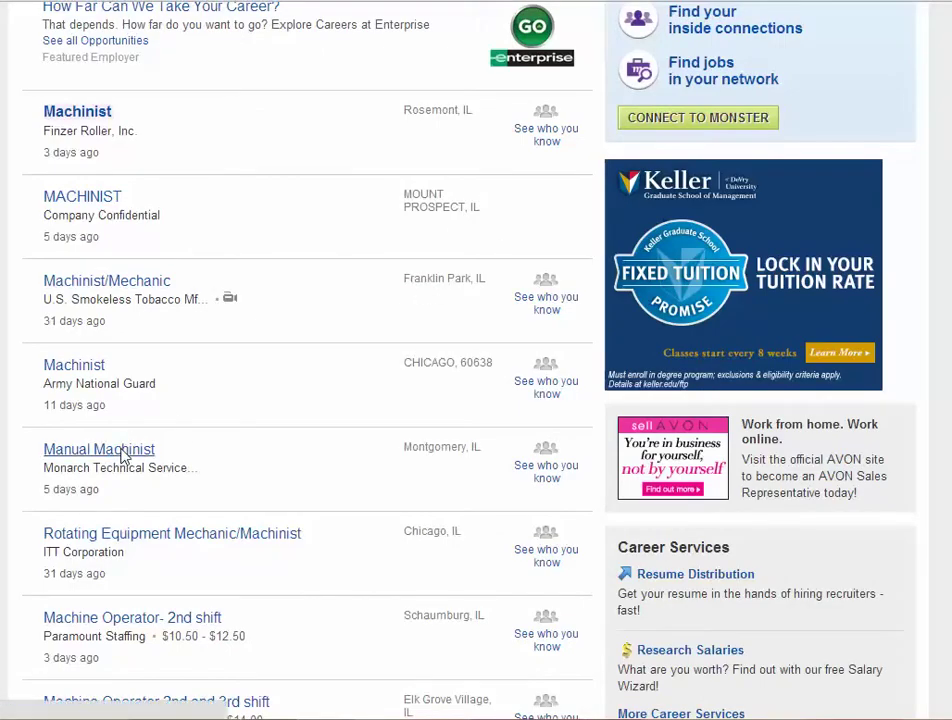
scroll(440, 470, "down", 1)
scroll(440, 470, "down", 1)
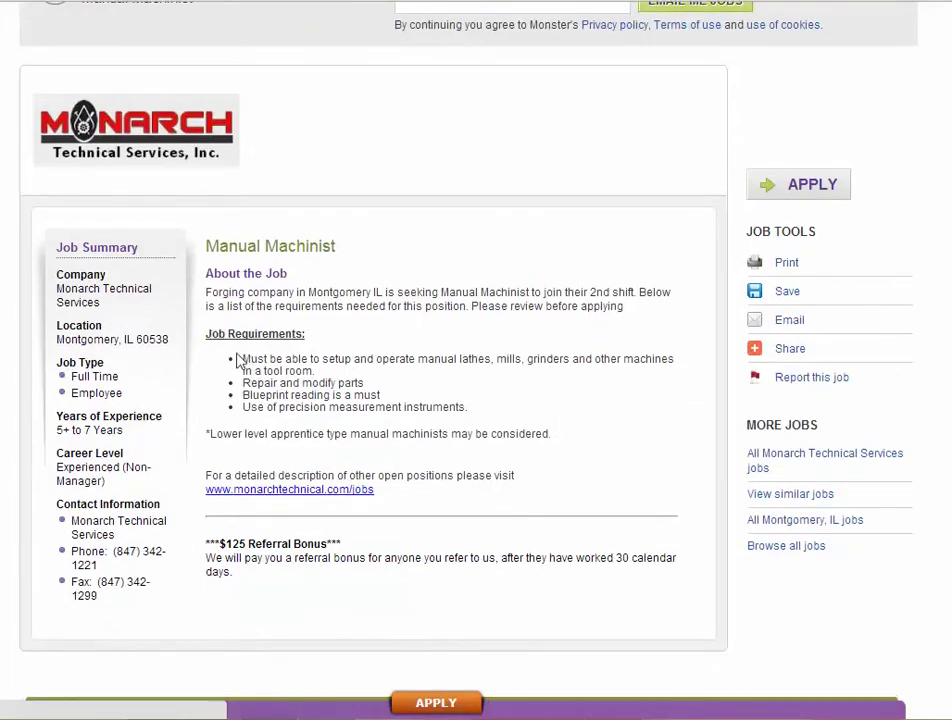
left_click_drag(242, 358, 472, 416)
key("ctrl+c")
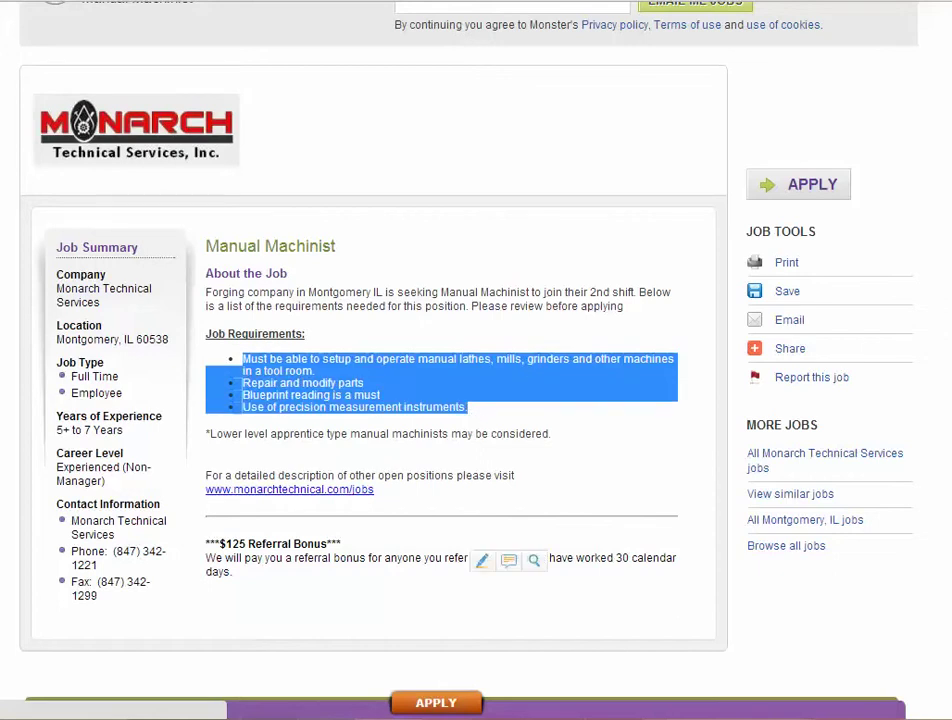
key("ctrl+Tab")
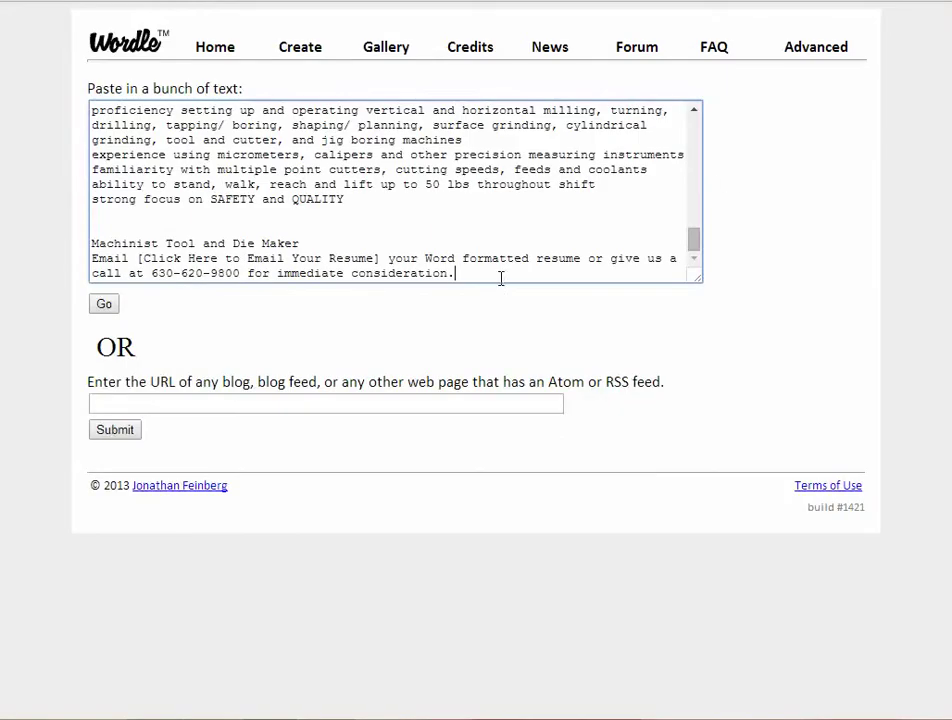
Paste the four Manual Machinist requirements on a new line and generate the word cloud
key("Return")
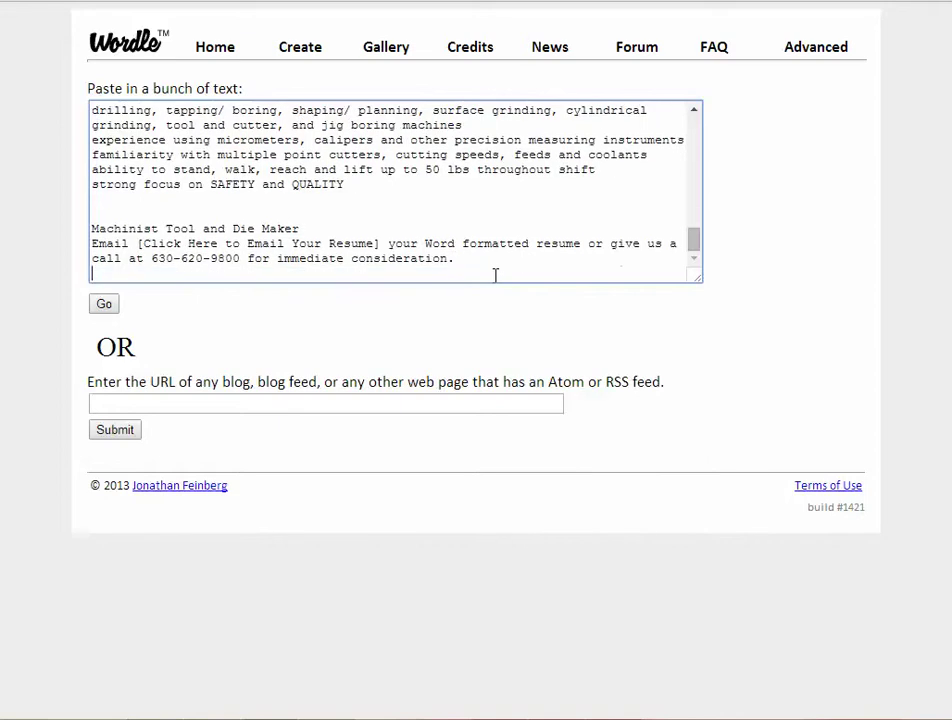
key("ctrl+v")
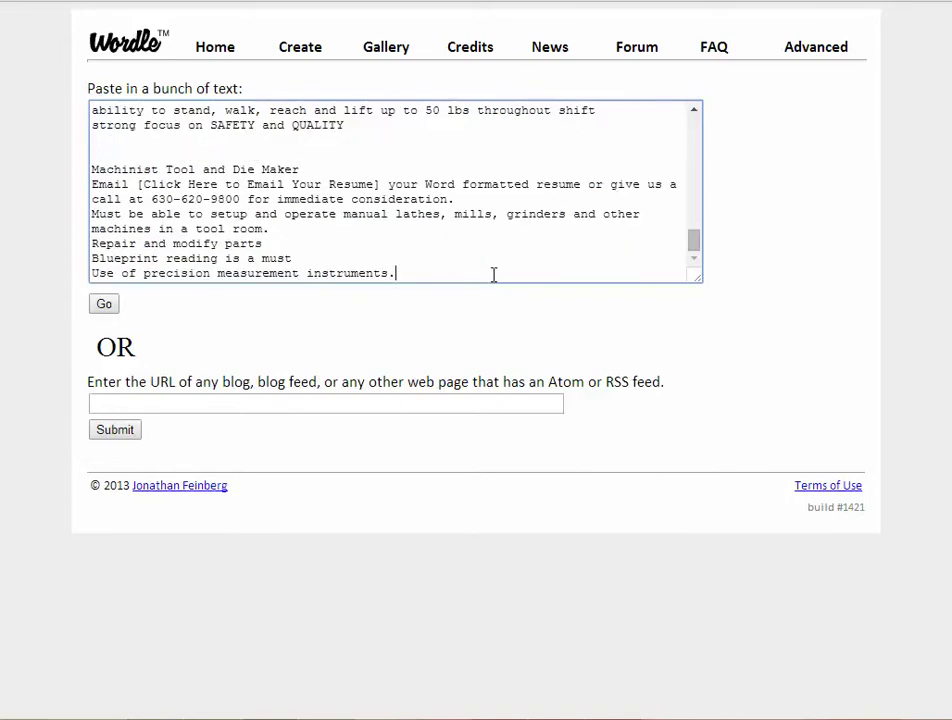
left_click(105, 305)
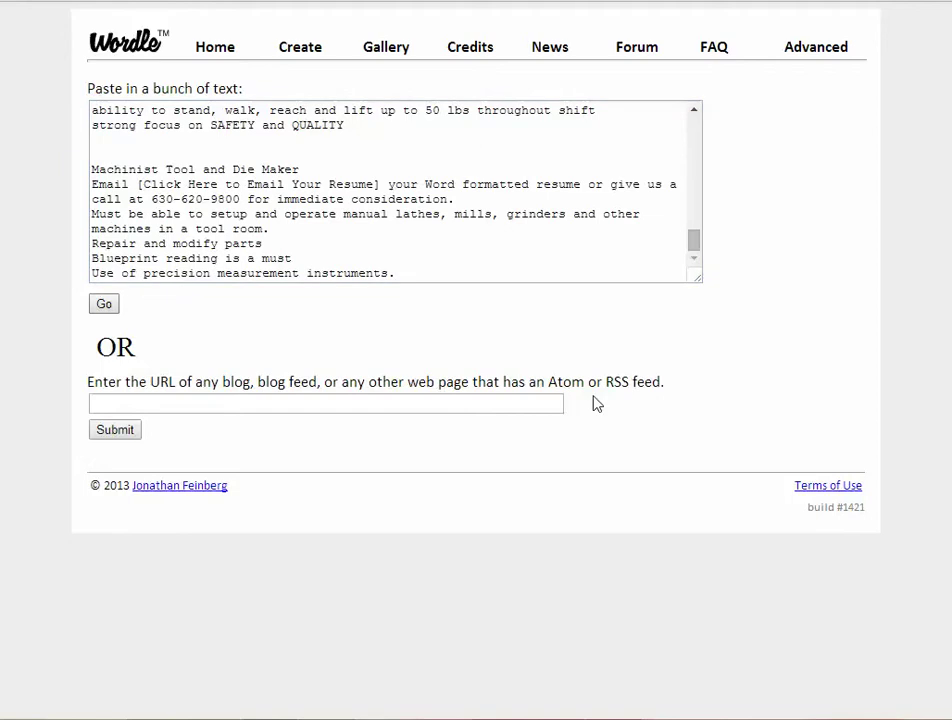